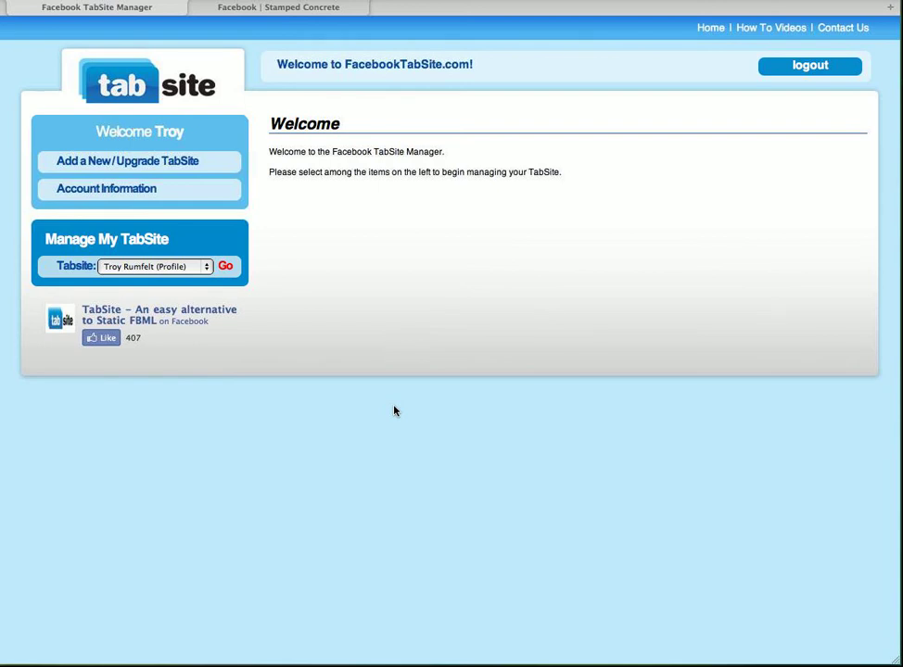
# Choose the Stamped Concrete (Page) TabSite under Manage My TabSite and load it for editing
pyautogui.press('space')
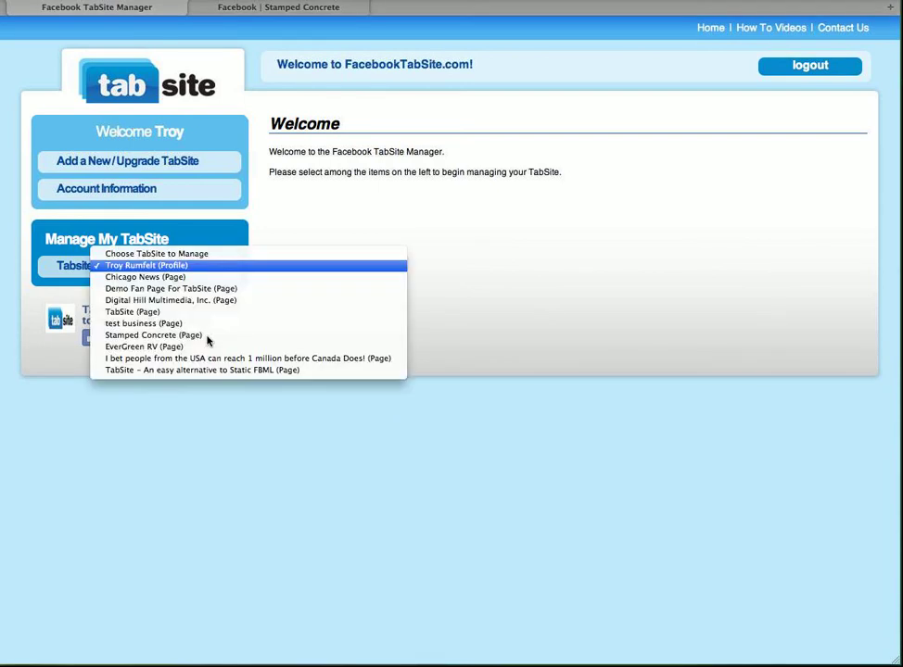
pyautogui.press('Down')
pyautogui.press('Down')
pyautogui.press('Down')
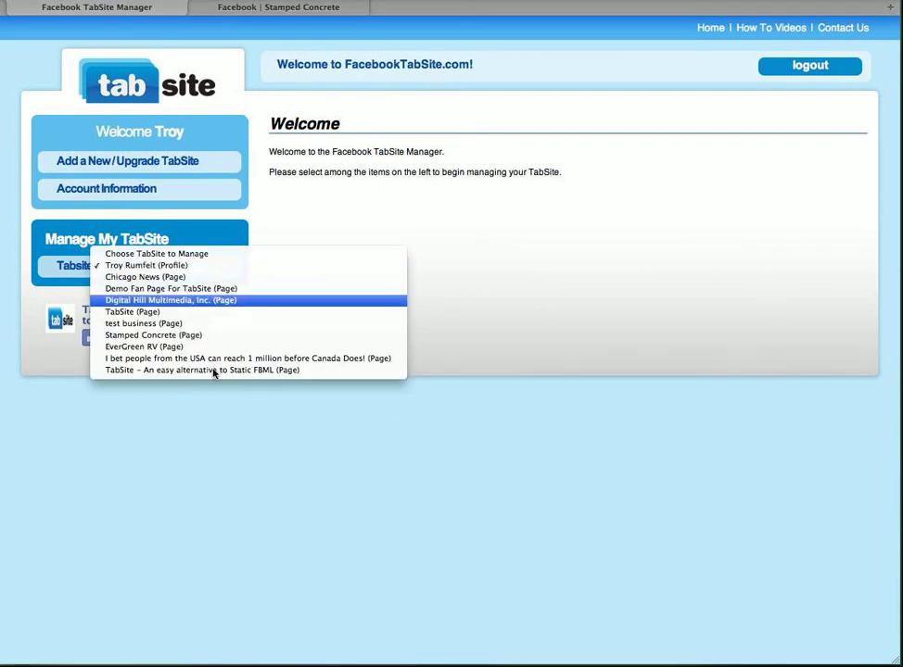
pyautogui.press('Down')
pyautogui.press('Down')
pyautogui.press('Down')
pyautogui.press('Return')
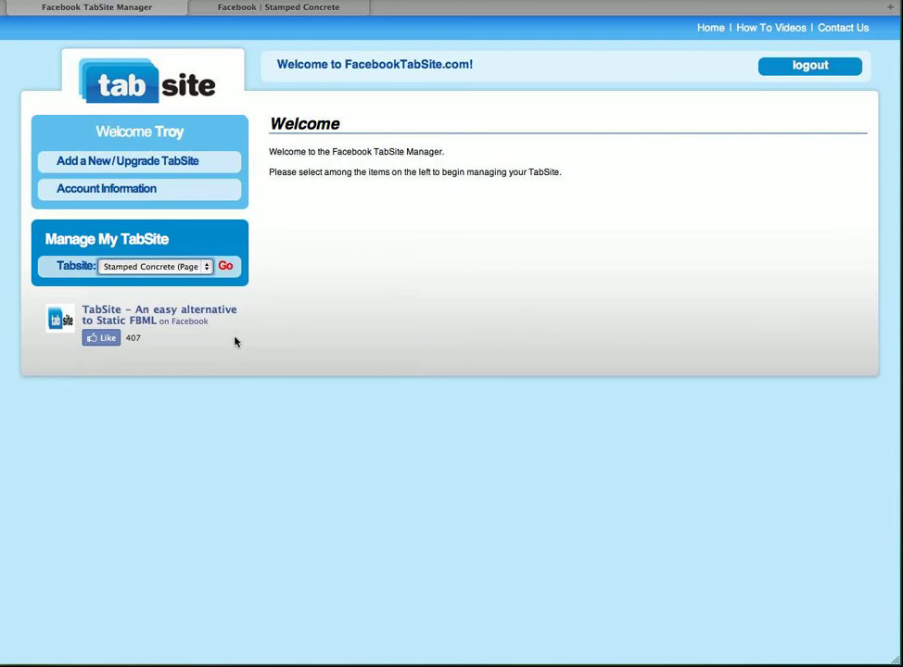
pyautogui.press('Return')
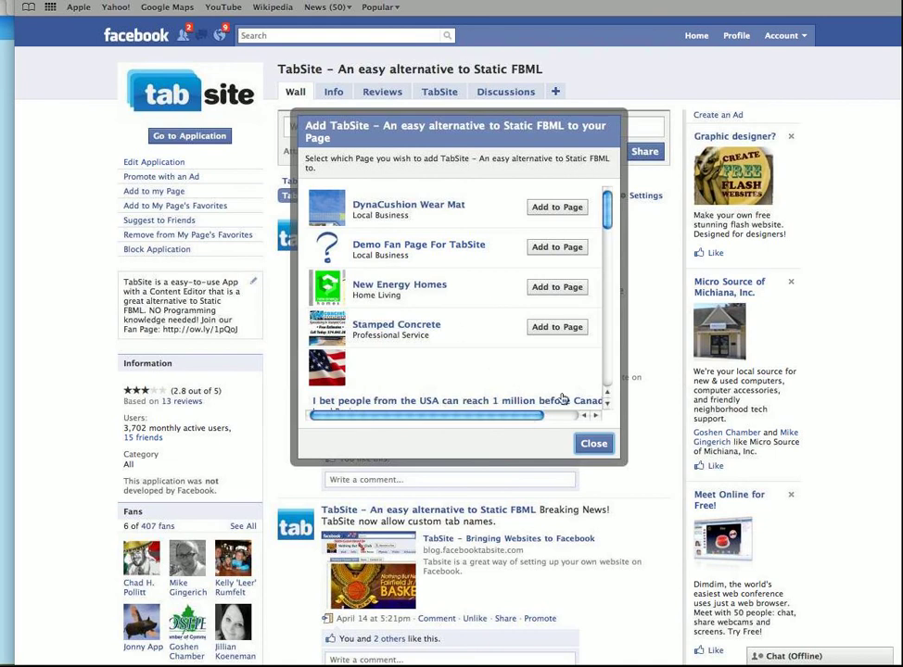
# Scroll the add-to-Page dialog, then close it to return to the Stamped Concrete editor
pyautogui.scroll(-1, 575, 417)
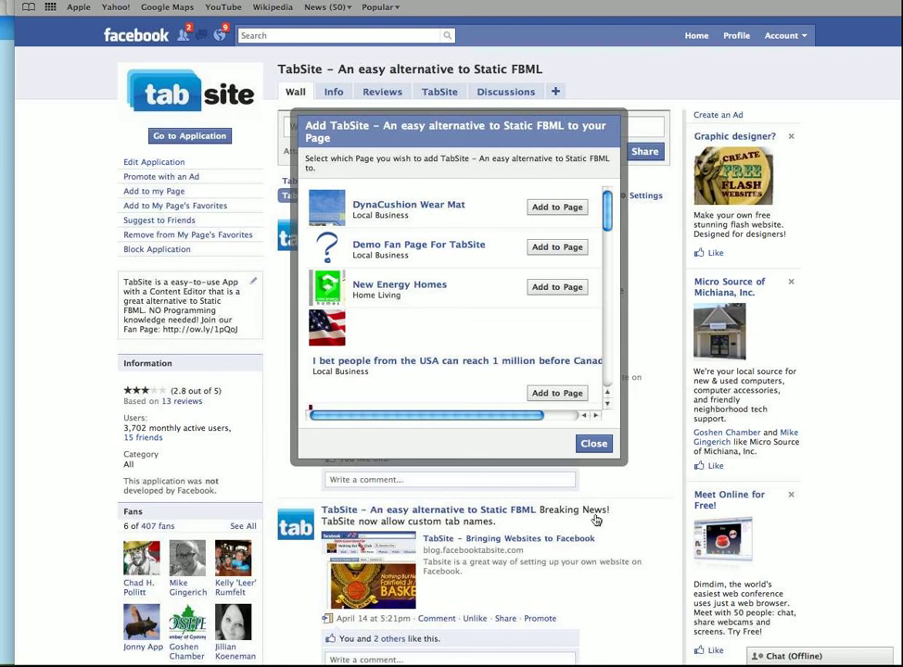
pyautogui.press('Escape')
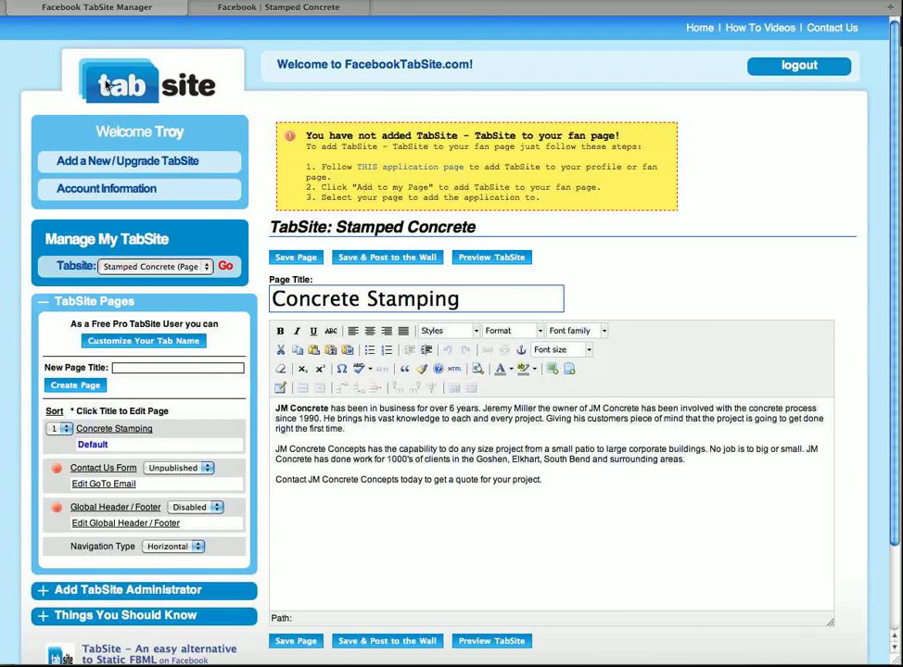
# Return to the TabSite Manager tab and save the Concrete Stamping page
pyautogui.click(69, 2)
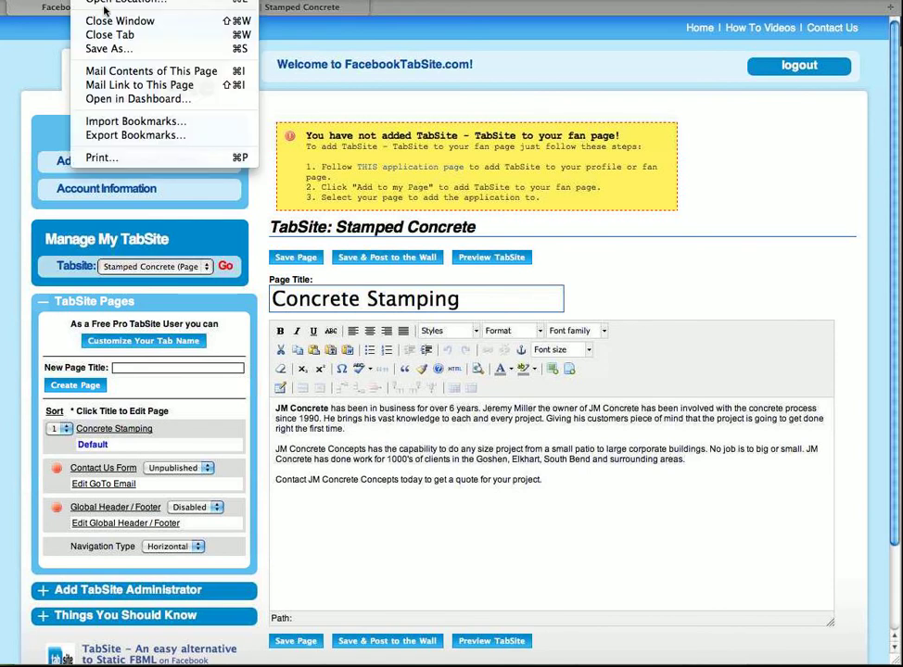
pyautogui.moveTo(115, 5)
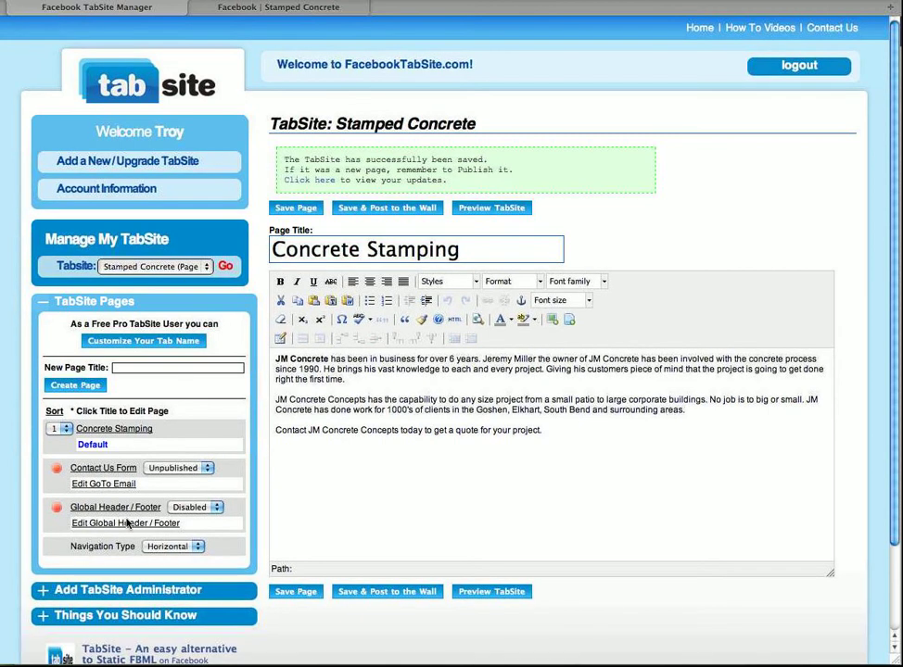
# Set the Contact Us Form to Published and save the owner's e-mail address as its recipient
pyautogui.click(198, 545)
pyautogui.press('Down')
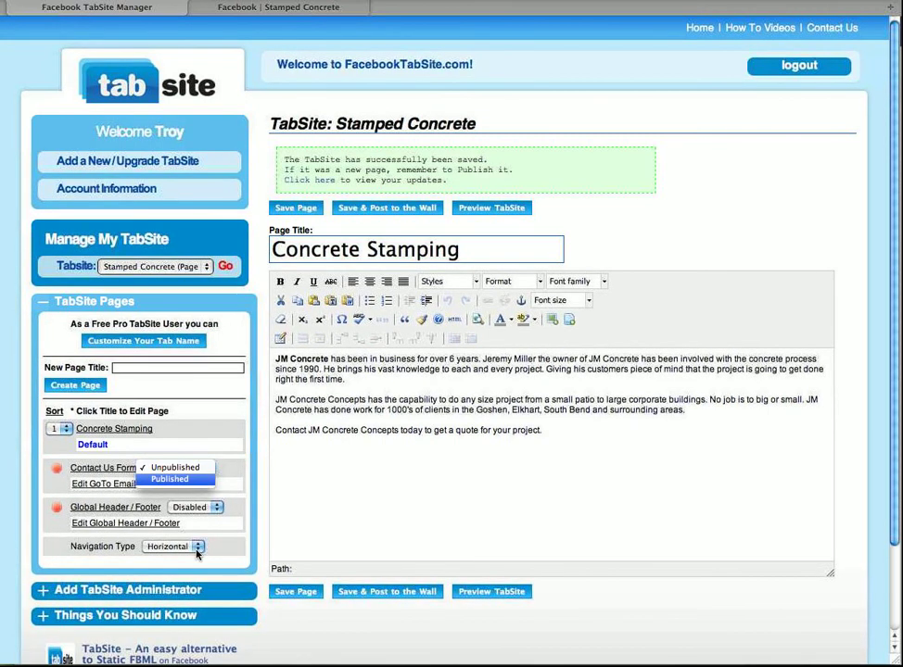
pyautogui.press('Return')
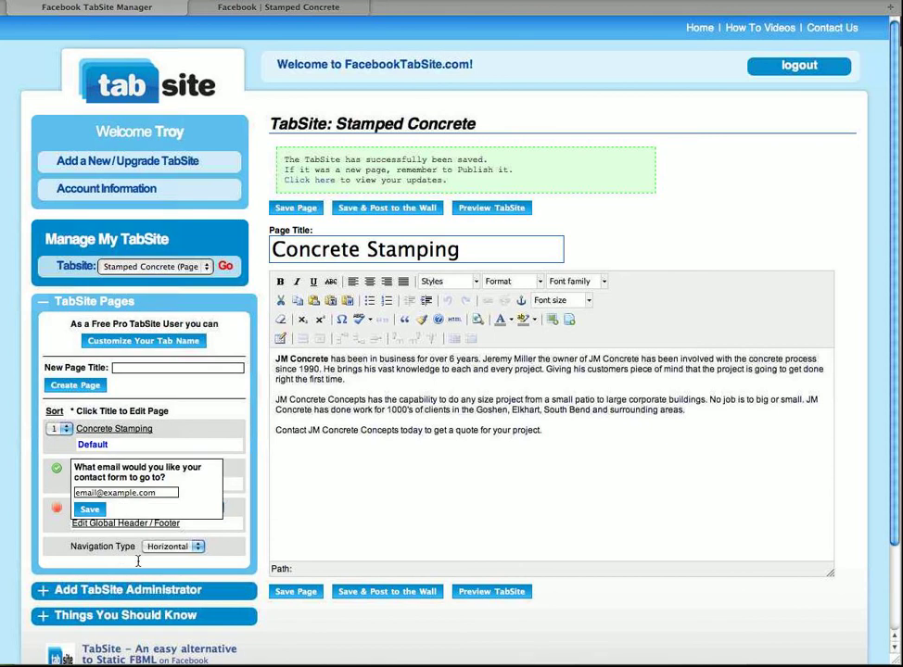
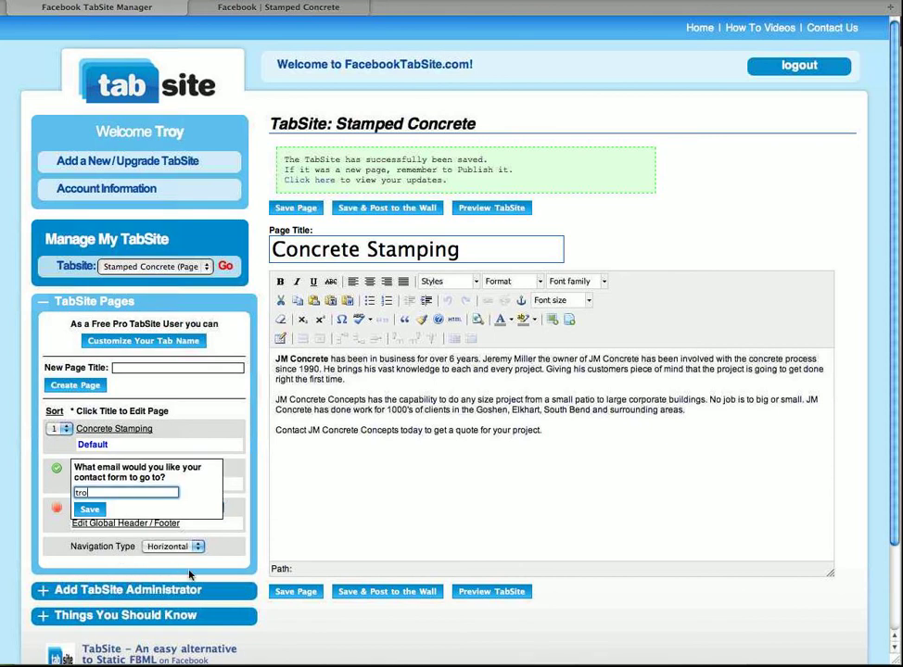
pyautogui.press('Return')
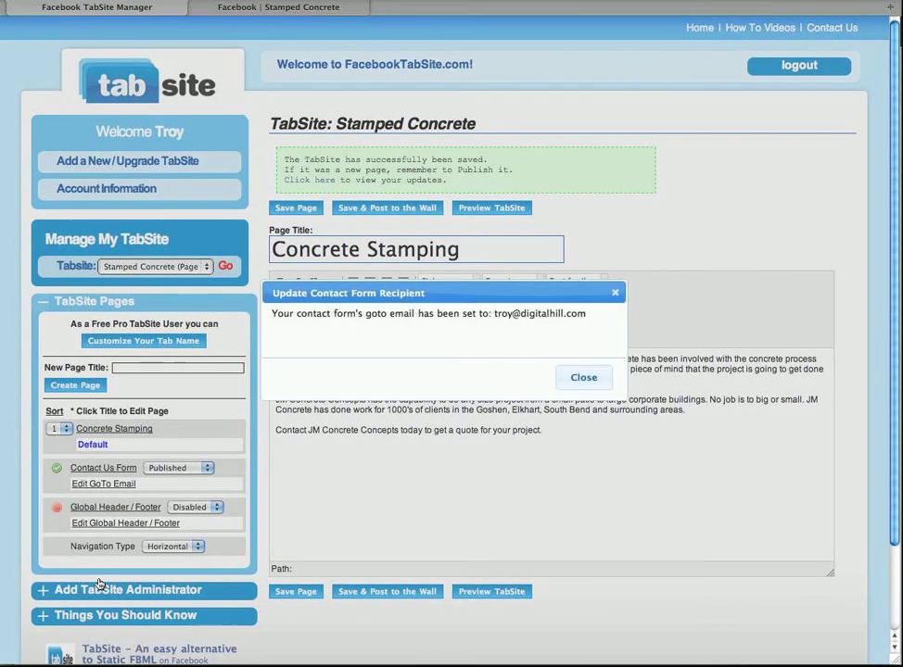
pyautogui.press('Return')
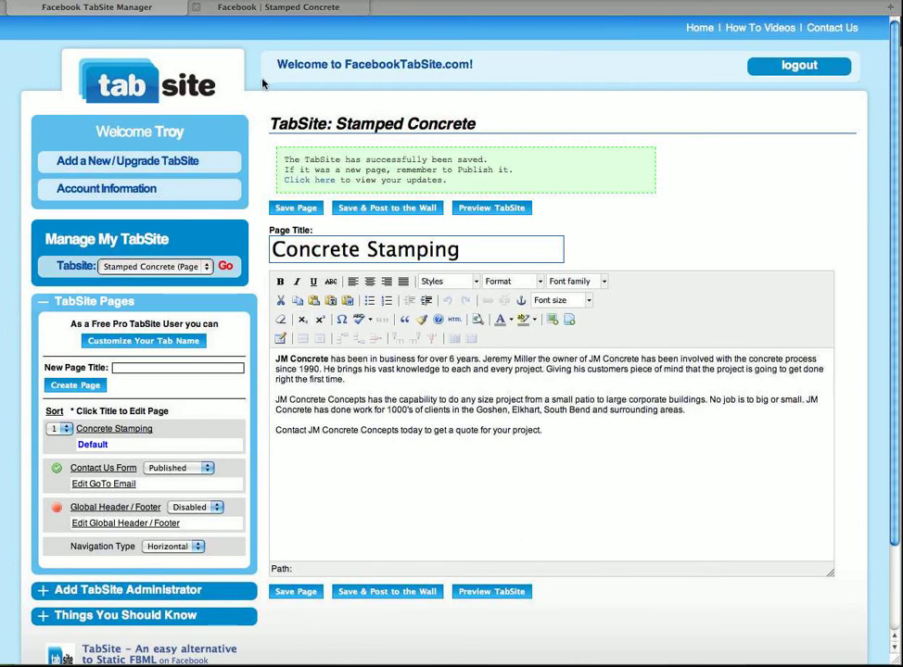
# Add the TabSite tab to the Stamped Concrete page and show its Contact Us form fields
pyautogui.hotkey('ctrl', 'Tab')
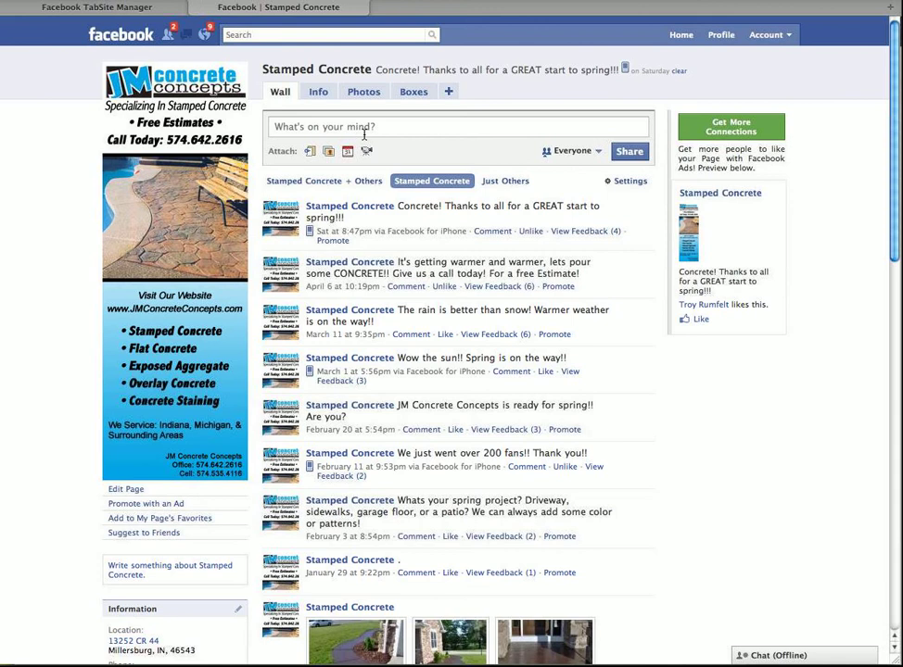
pyautogui.click(447, 91)
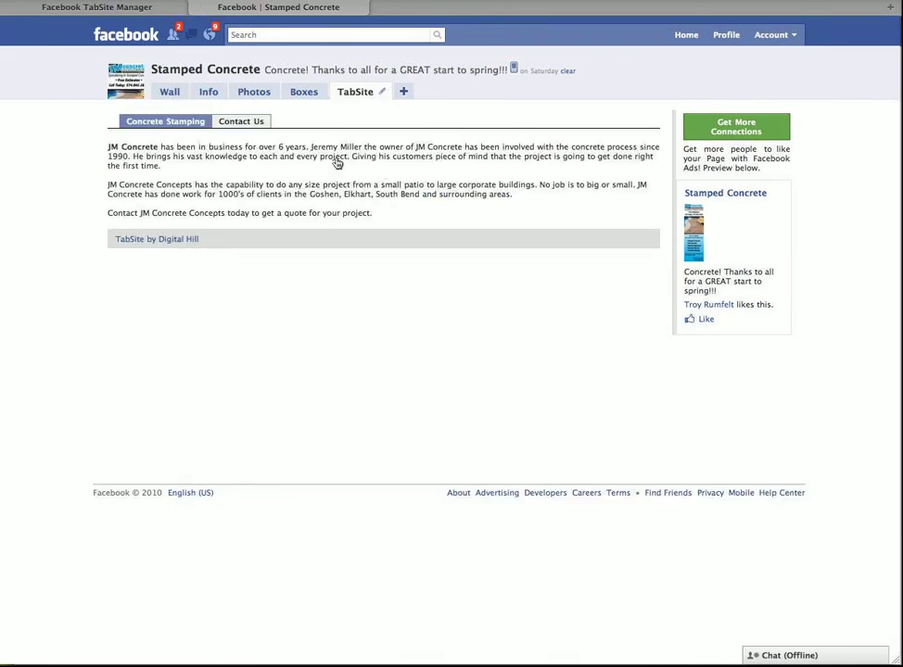
pyautogui.tripleClick(108, 219)
pyautogui.click(264, 213)
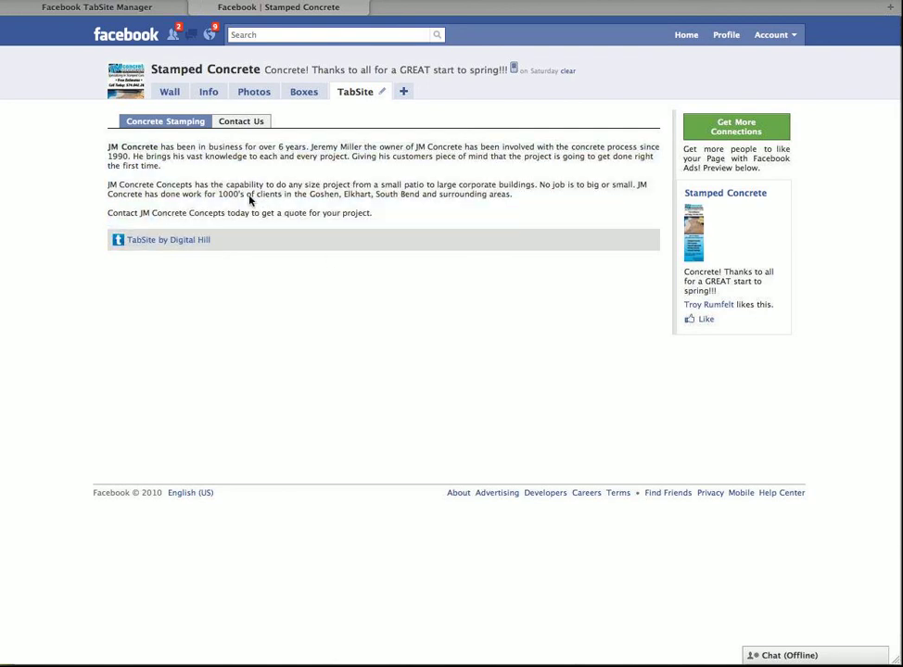
pyautogui.click(241, 121)
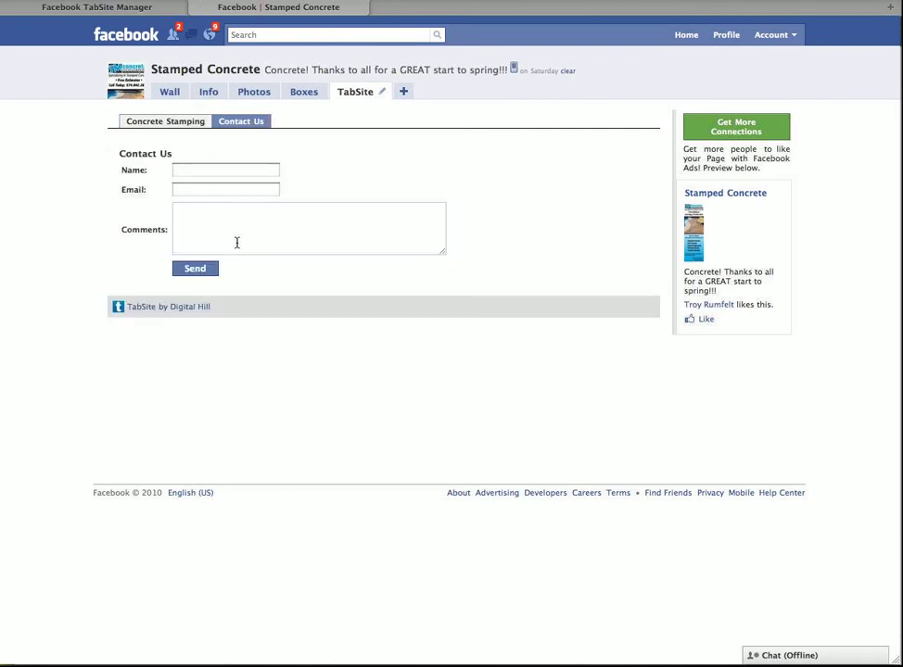
pyautogui.press('Tab')
pyautogui.press('Tab')
pyautogui.press('Tab')
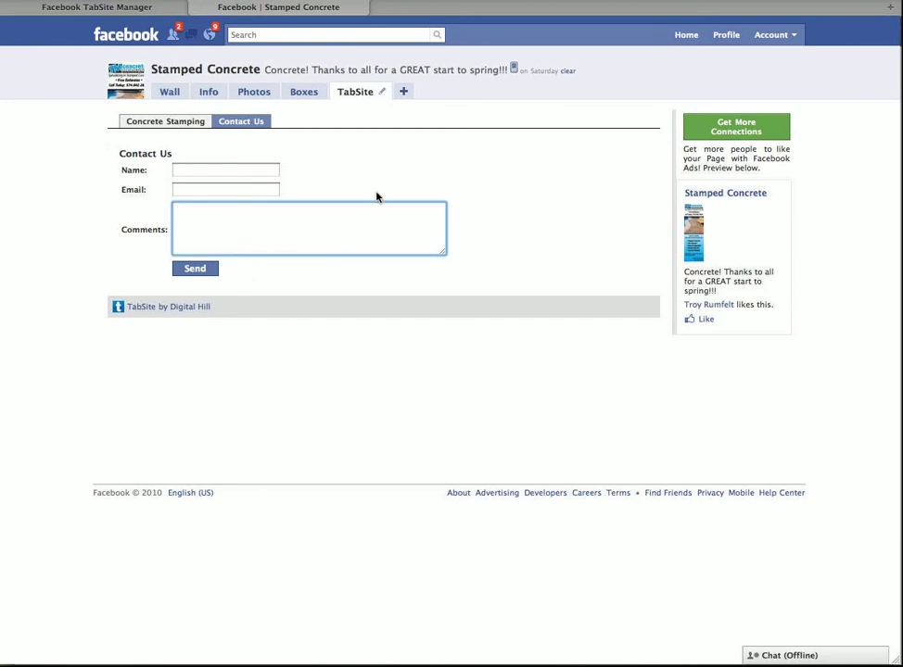
# Drag the TabSite tab left so it sits right after Info, ahead of Photos
pyautogui.moveTo(355, 92); pyautogui.dragTo(264, 171)
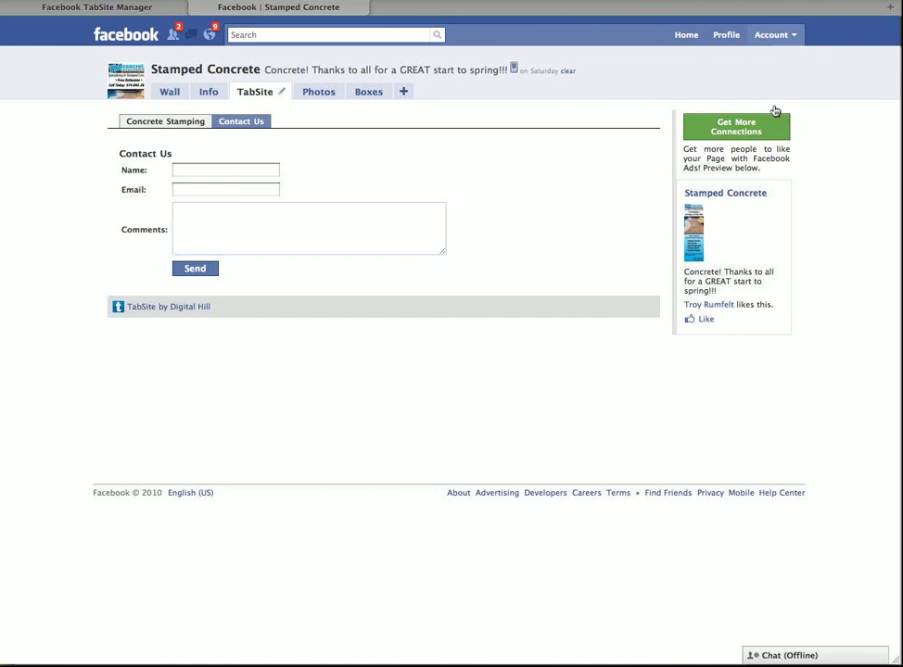
# Open Account > Application Settings to reach TabSite's Edit Settings
pyautogui.click(773, 35)
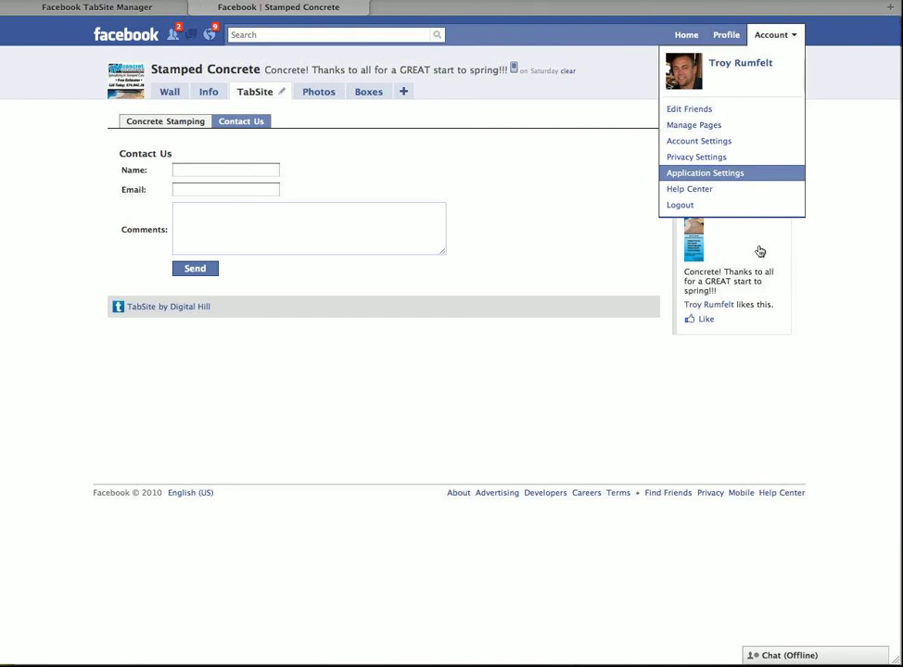
pyautogui.click(705, 173)
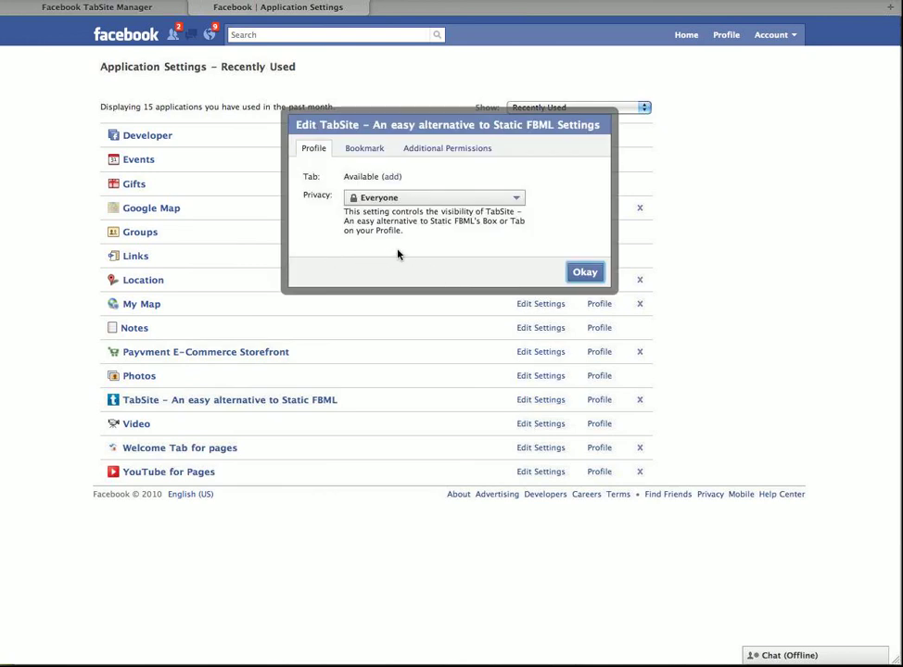
# Add the TabSite tab with privacy set to Everyone and confirm the settings
pyautogui.click(390, 176)
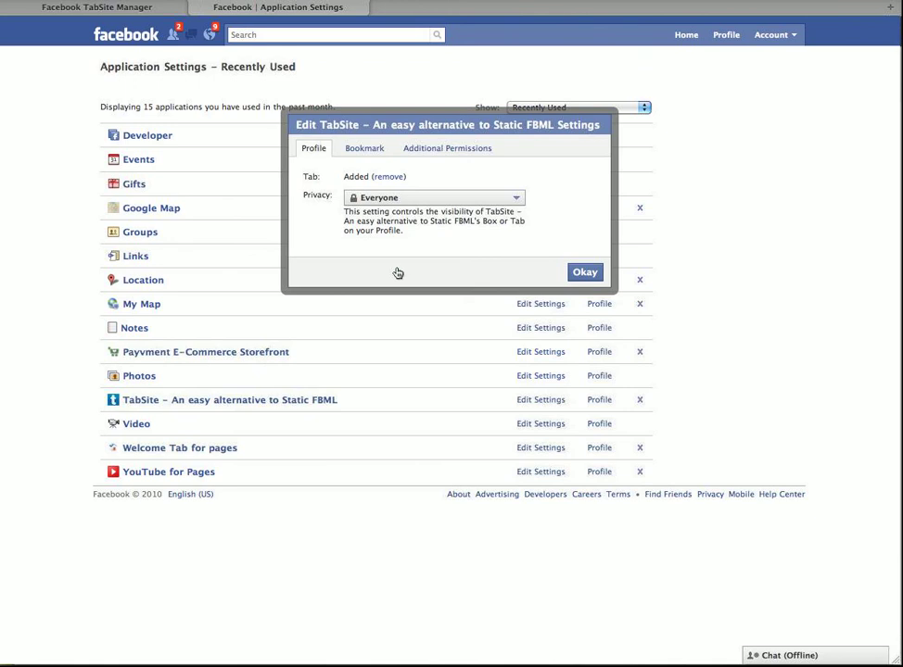
pyautogui.press('space')
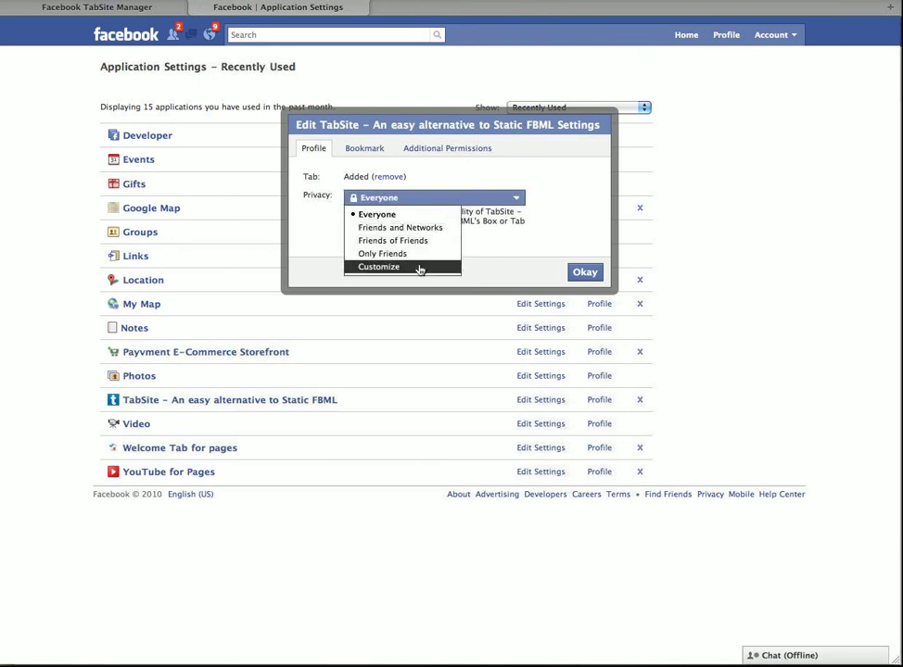
pyautogui.click(475, 269)
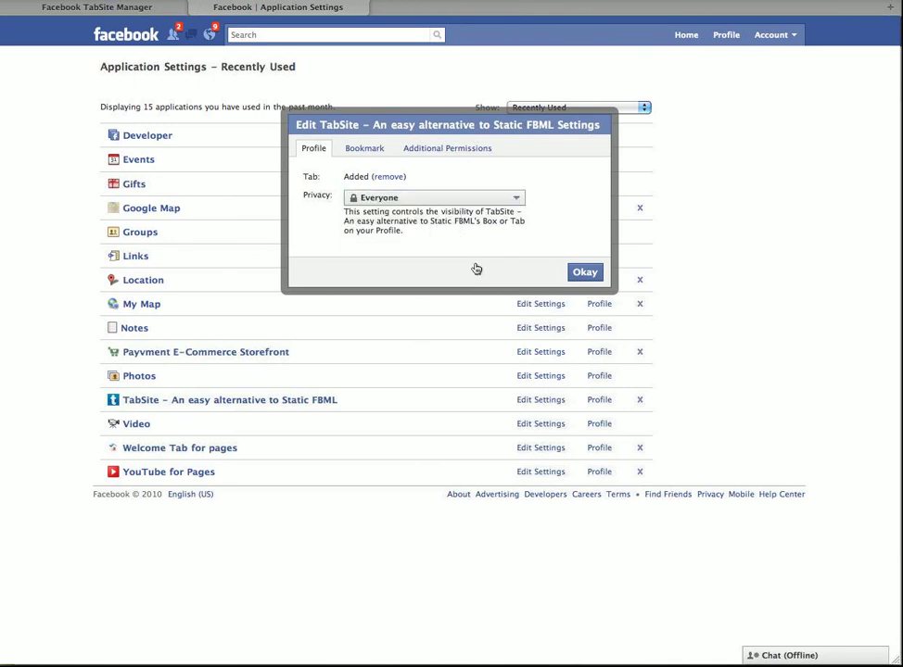
pyautogui.press('Return')
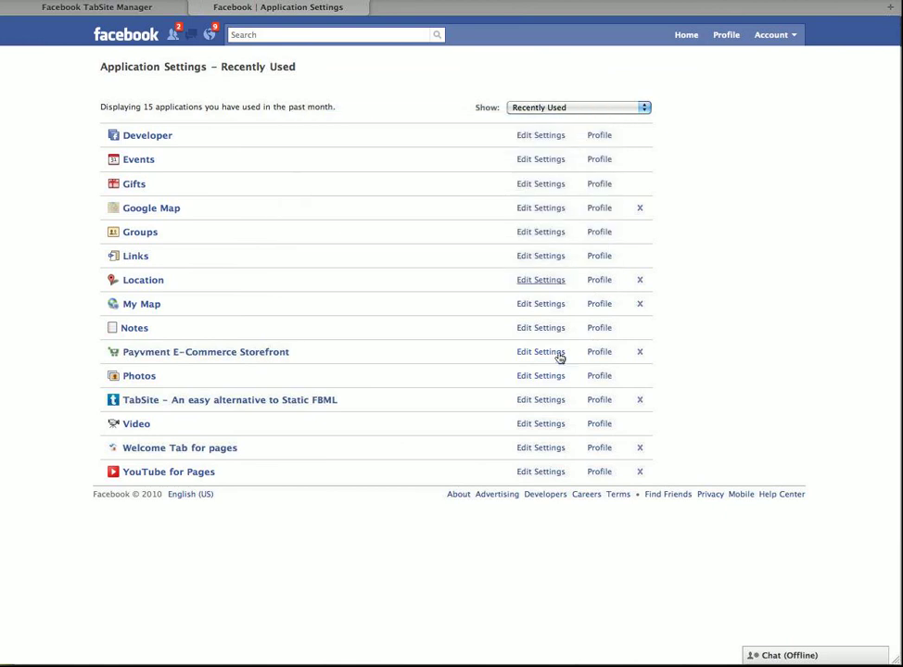